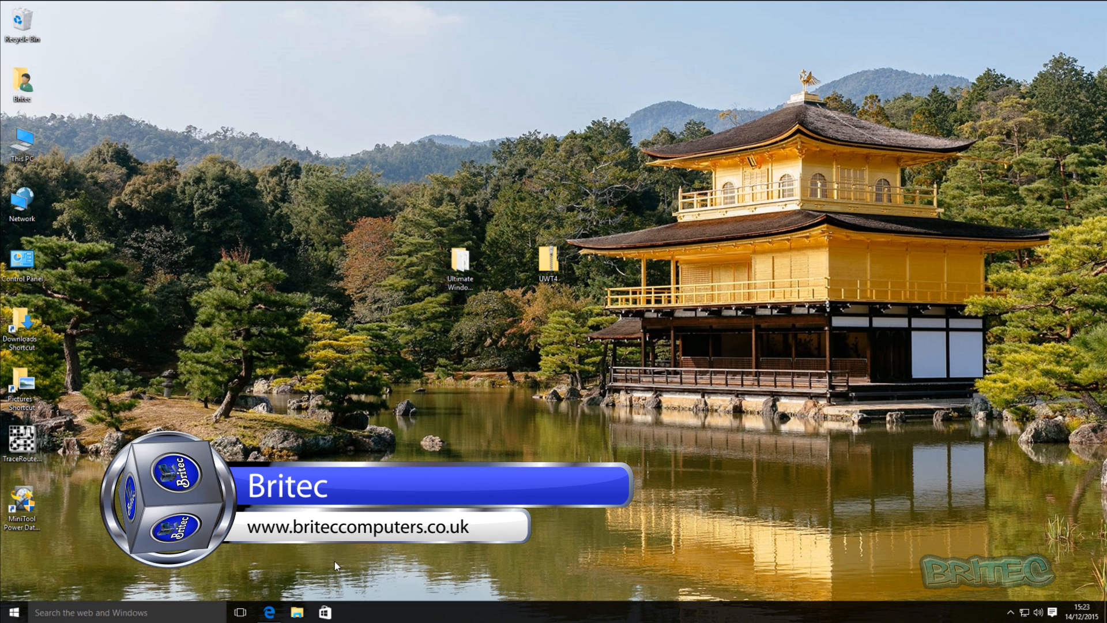
# Step: Bring up Edge showing The Windows Club article on Ultimate Windows Tweaker 4
pyautogui.click(270, 612)
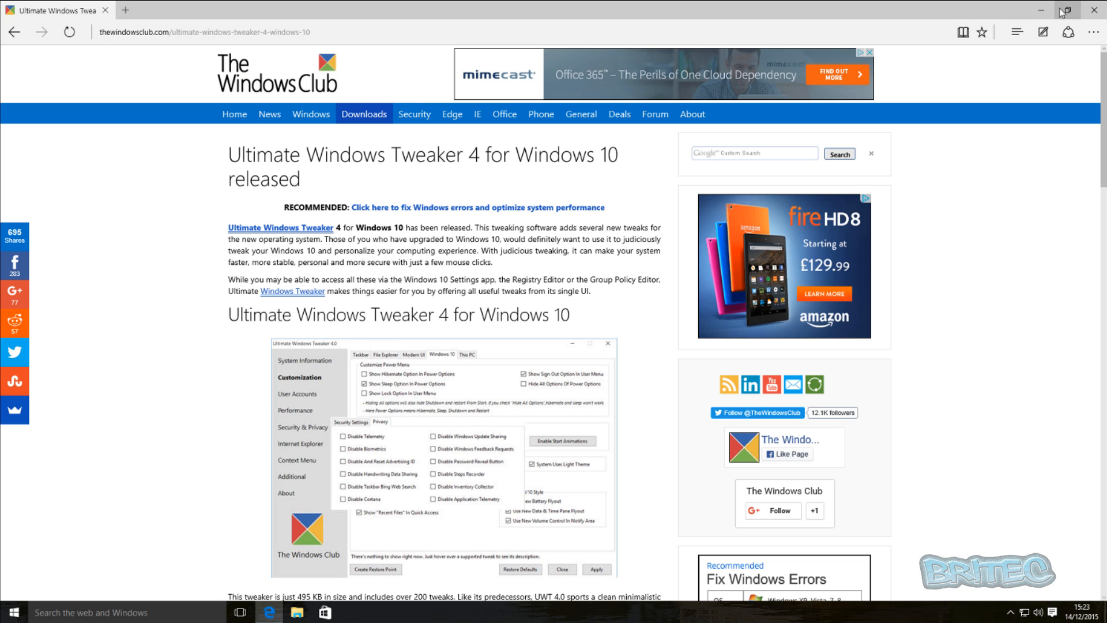
# Step: Minimize Edge and launch the tweaker from the Ultimate Windows Tweaker 4 desktop folder
pyautogui.click(1040, 9)
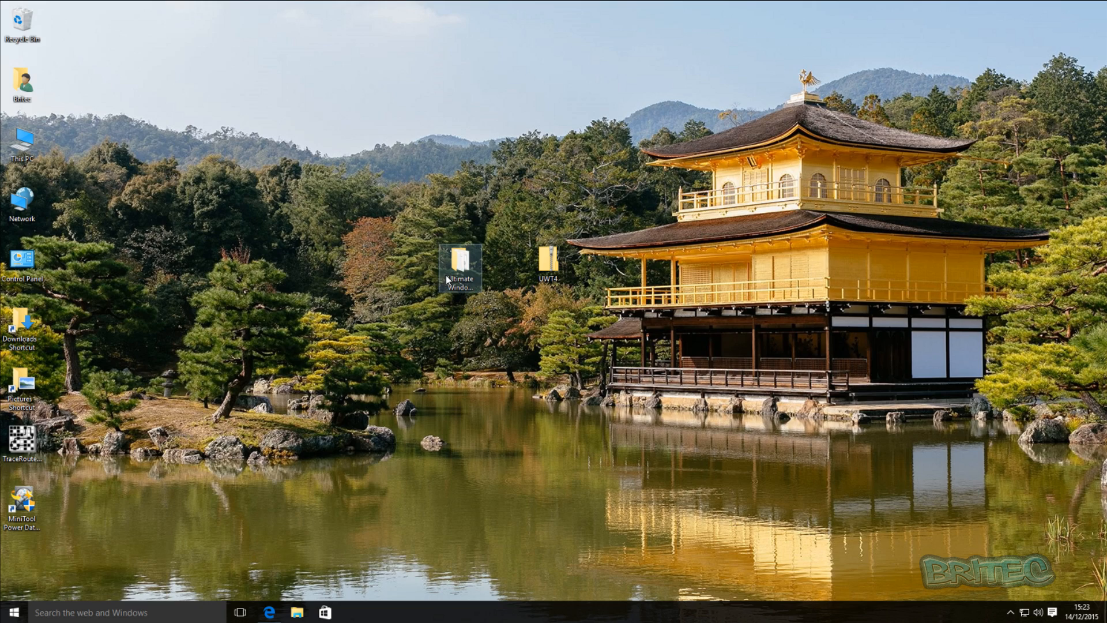
pyautogui.doubleClick(464, 266)
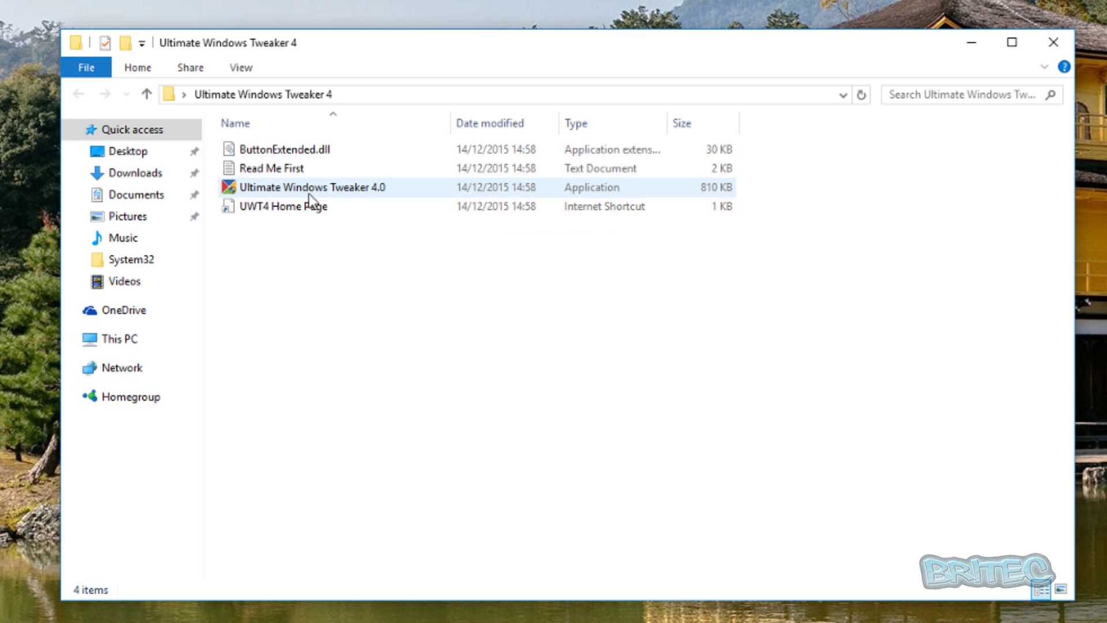
pyautogui.moveTo(312, 187)
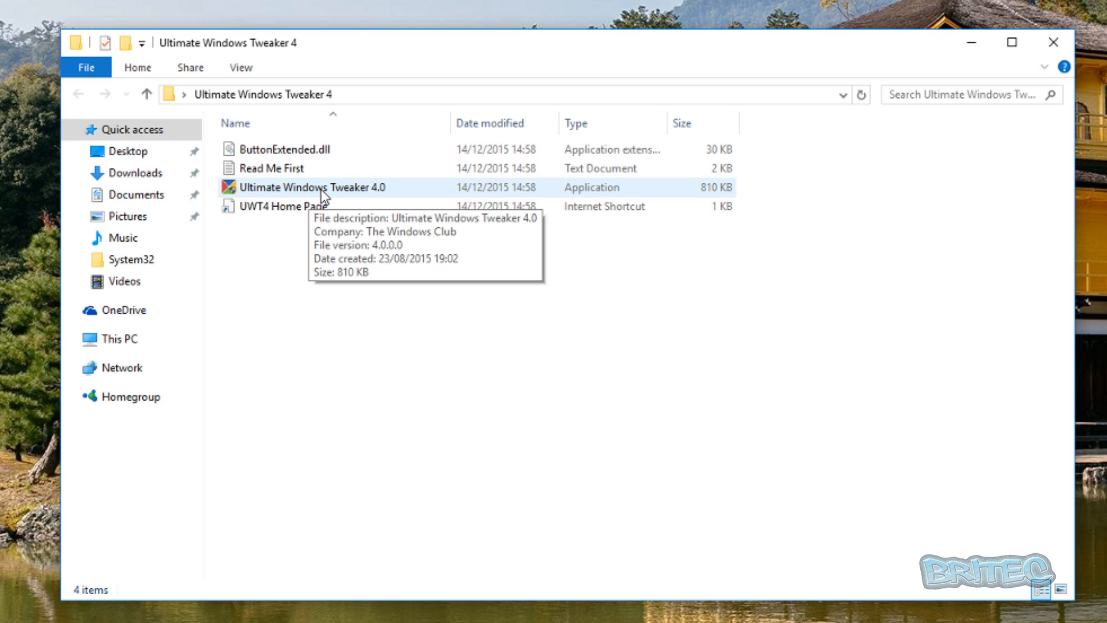
pyautogui.doubleClick(324, 191)
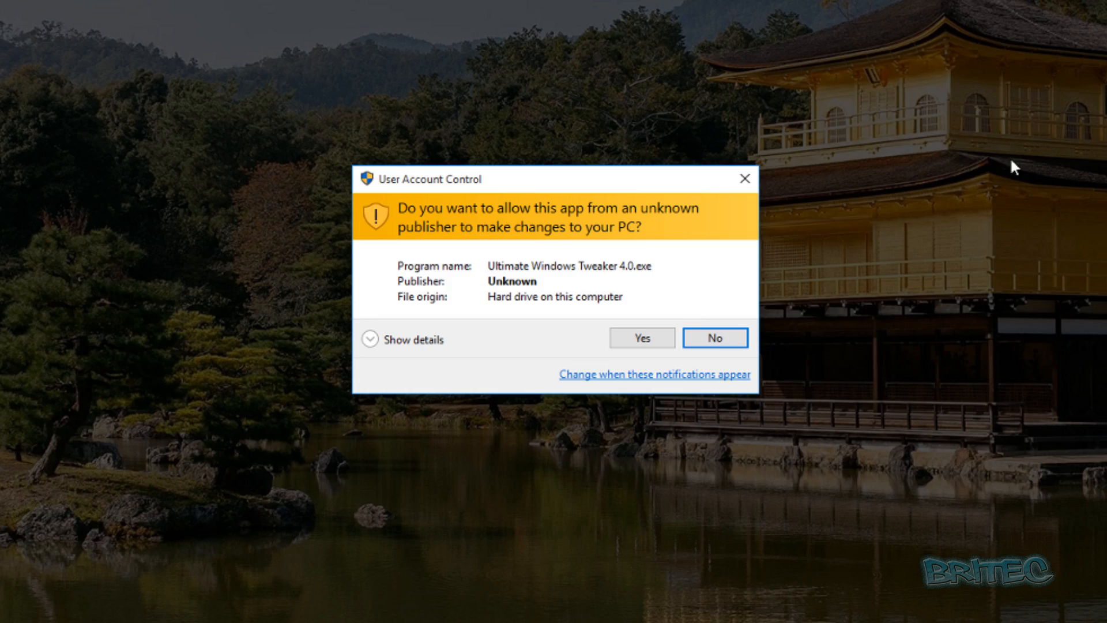
# Step: Allow the tweaker through UAC and go to the Customization section's Taskbar options
pyautogui.click(642, 337)
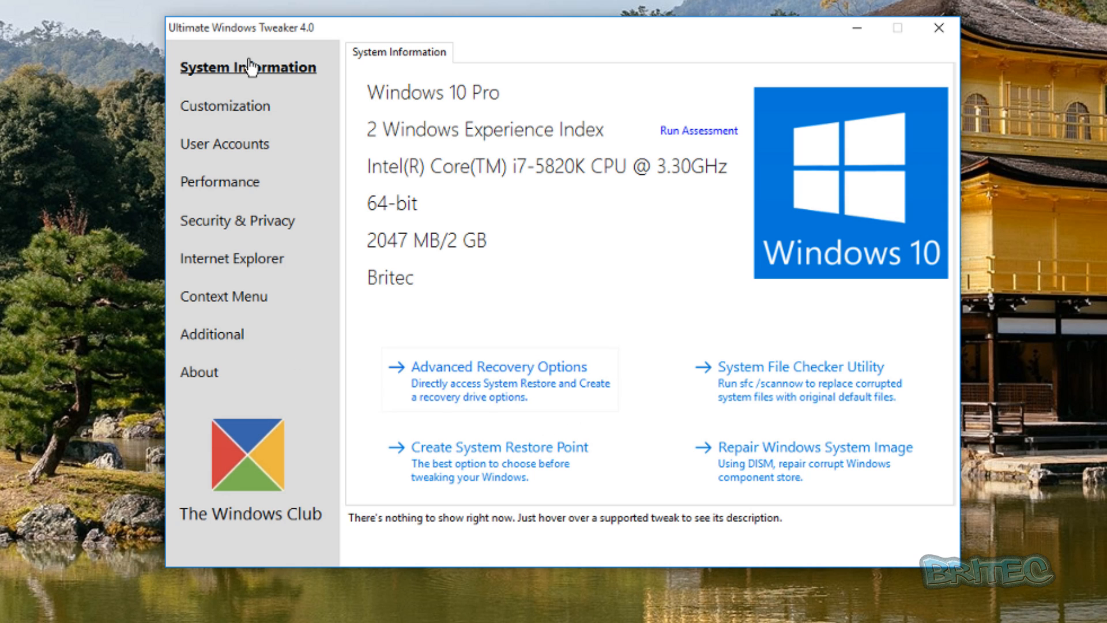
pyautogui.click(220, 108)
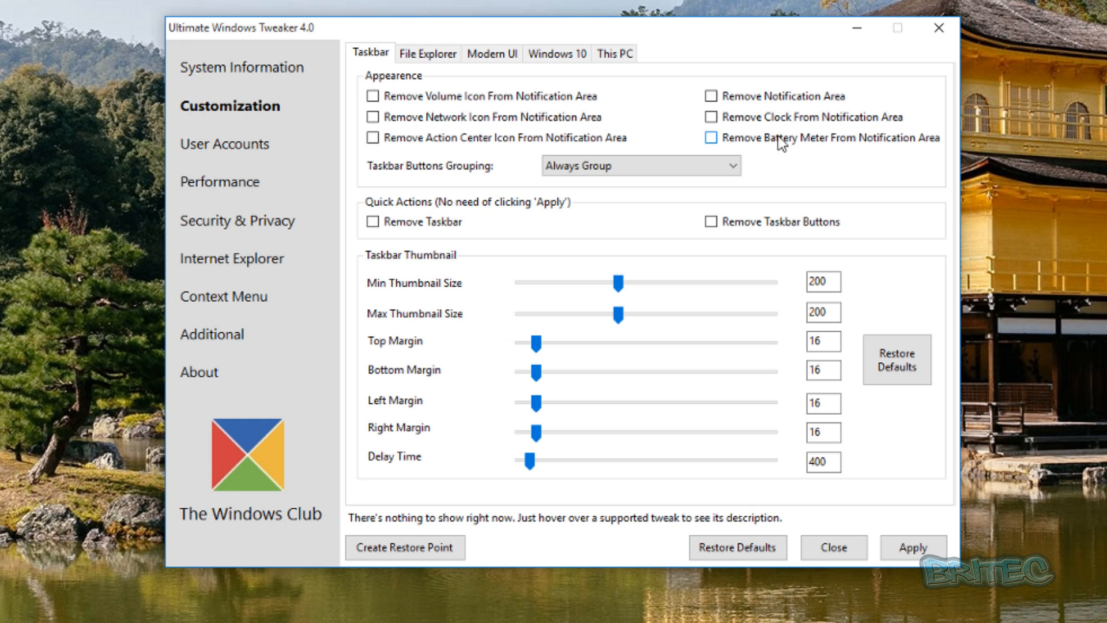
# Step: View the File Explorer customization options on the way to Modern UI
pyautogui.click(712, 96)
pyautogui.click(430, 52)
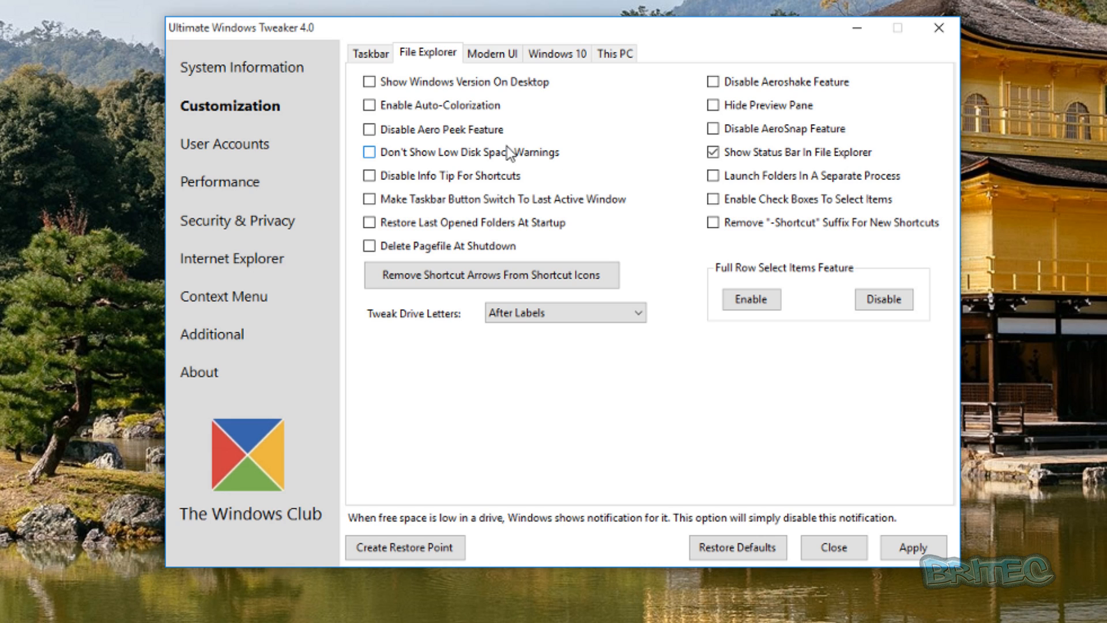
# Step: Browse the Modern UI, Windows 10 and This PC options, then go to User Accounts tweaks
pyautogui.click(492, 53)
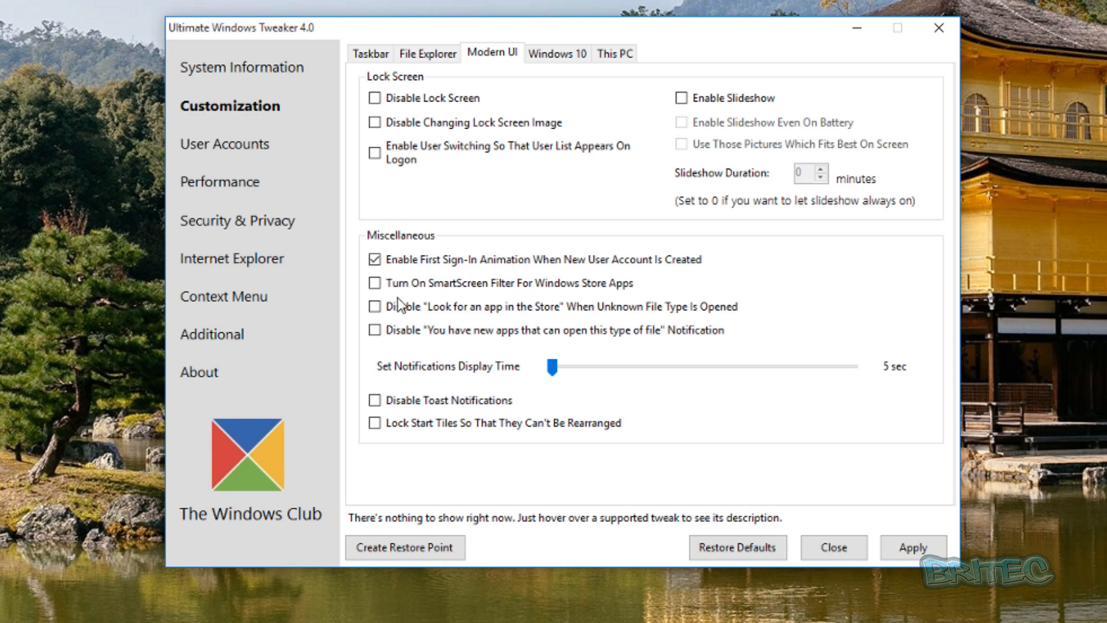
pyautogui.click(557, 54)
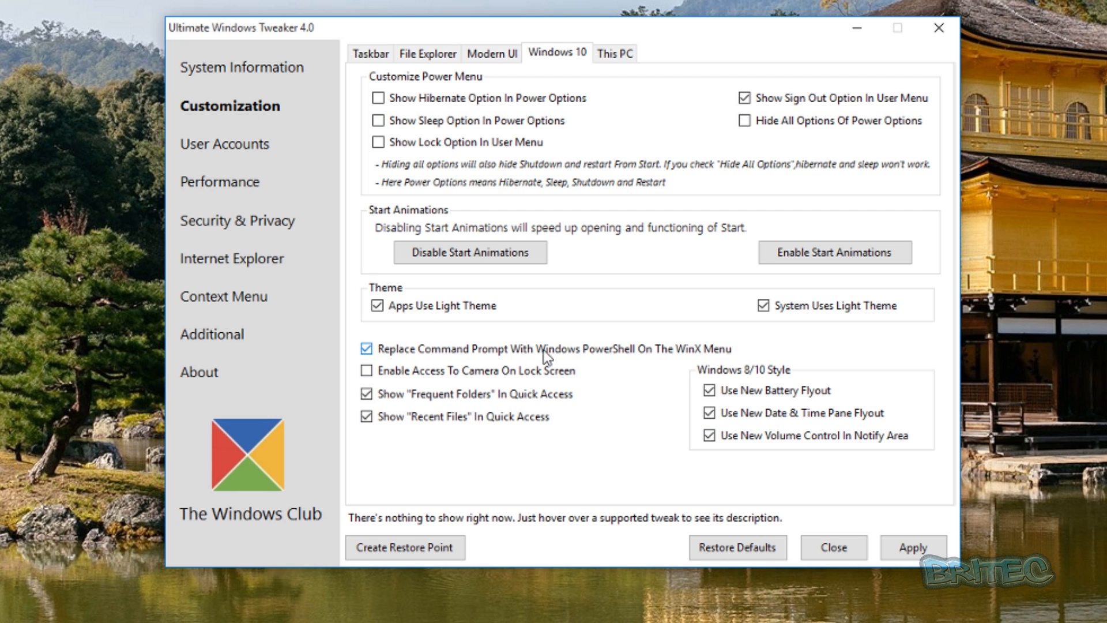
pyautogui.click(615, 52)
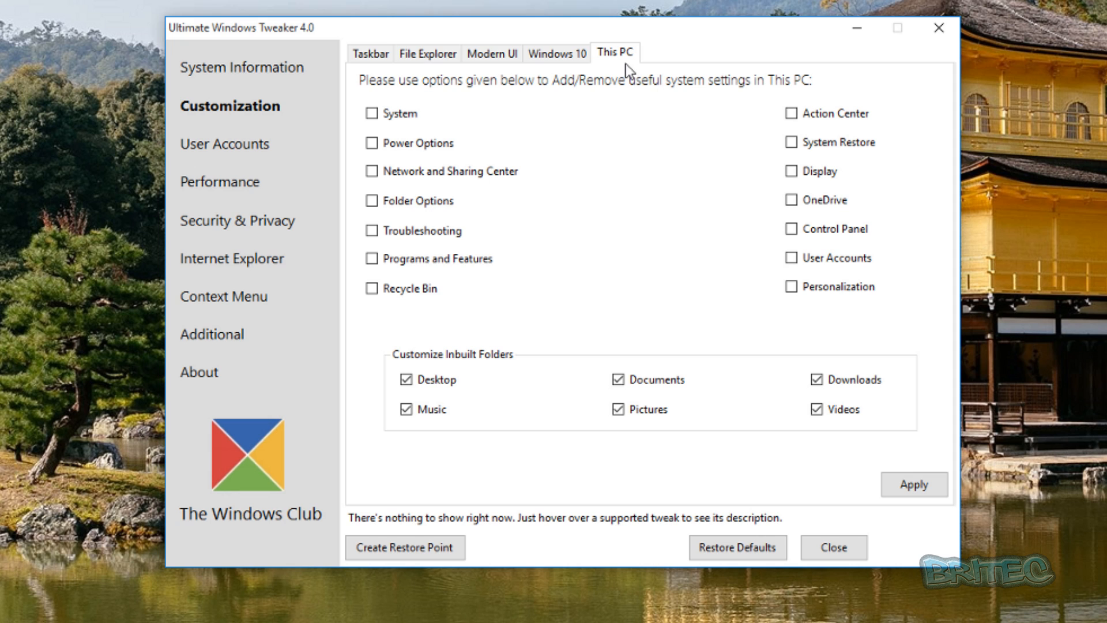
pyautogui.click(207, 145)
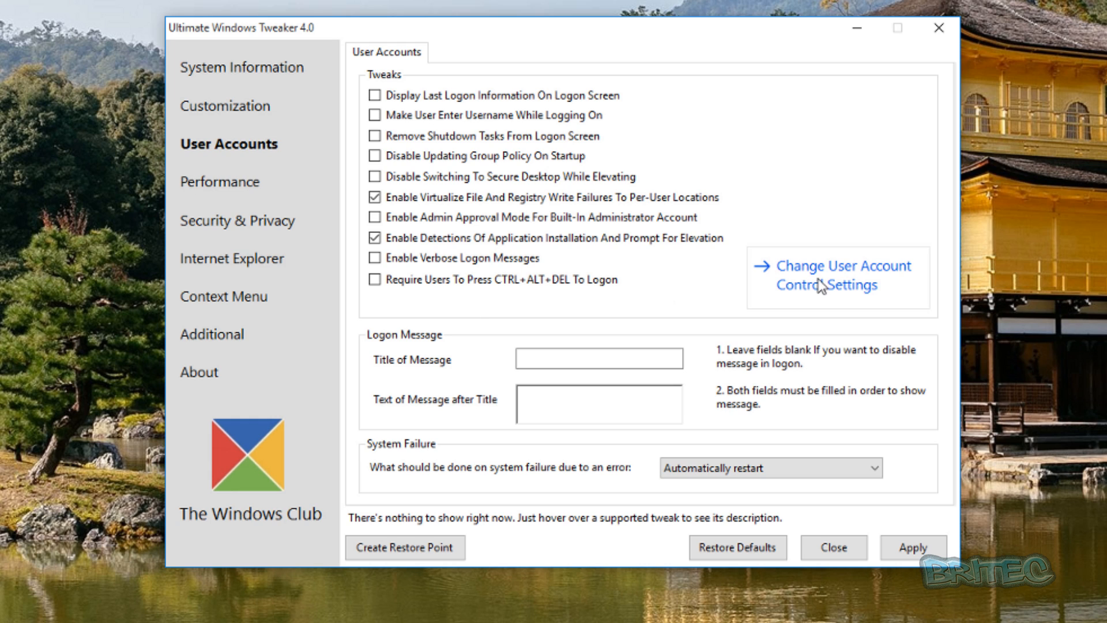
# Step: Review the User Account Control settings dialog and dismiss it unchanged
pyautogui.click(851, 283)
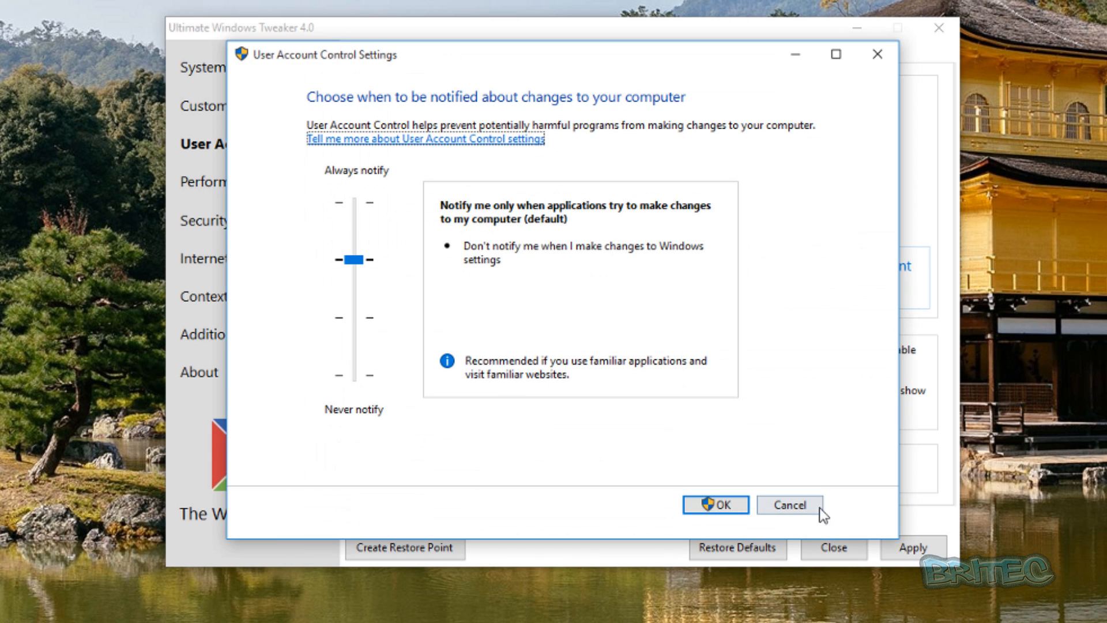
pyautogui.click(790, 505)
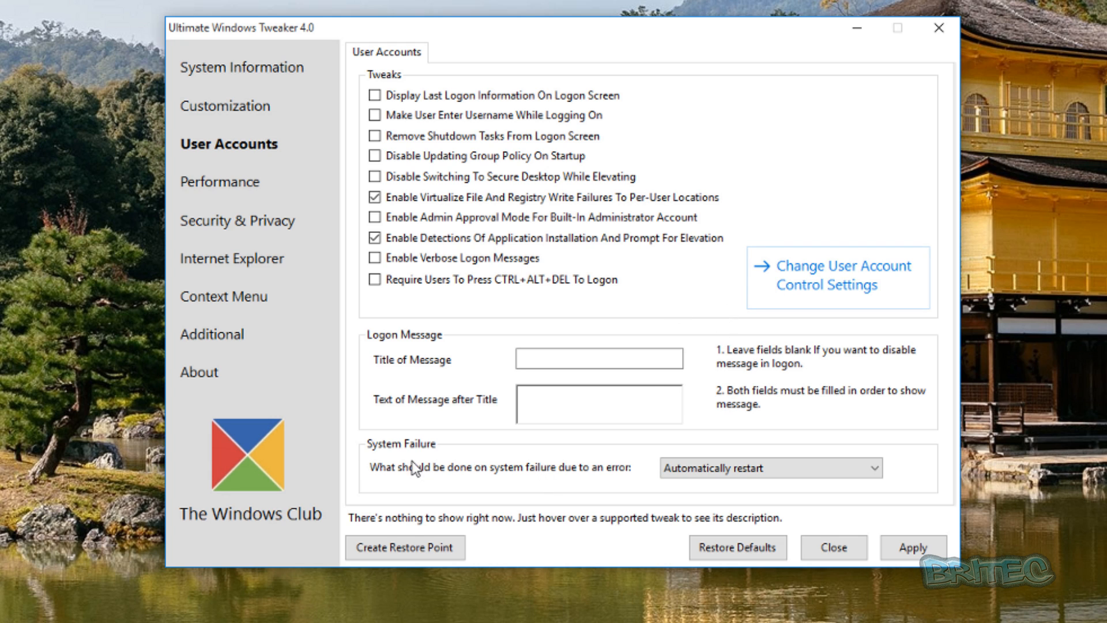
# Step: Set system failure behaviour to Show BSOD, then go to the Performance tweaks
pyautogui.click(801, 475)
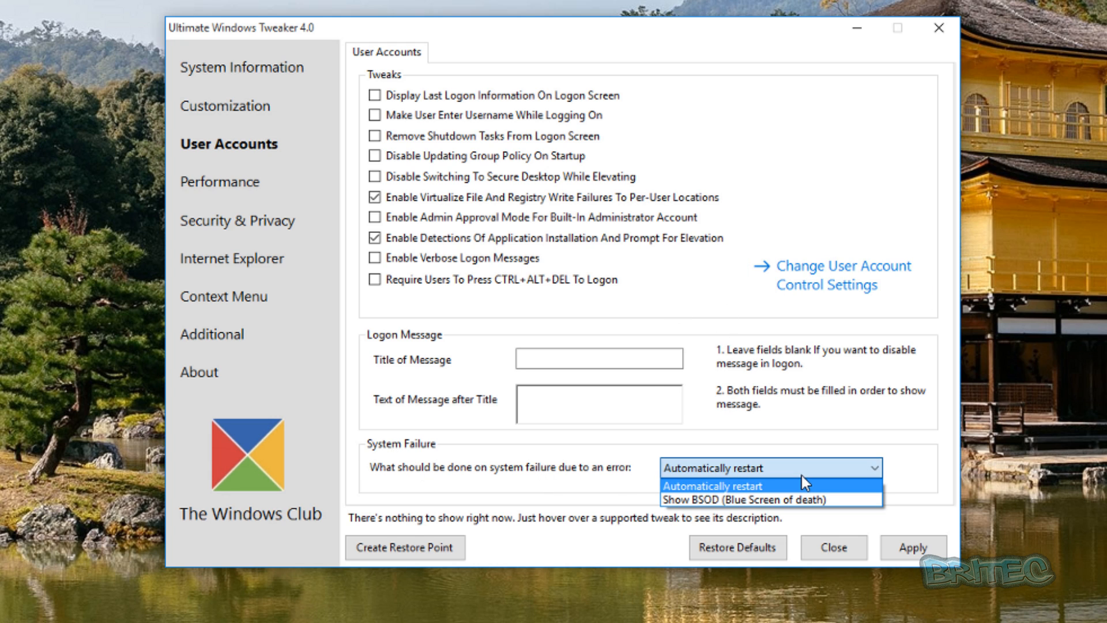
pyautogui.click(713, 500)
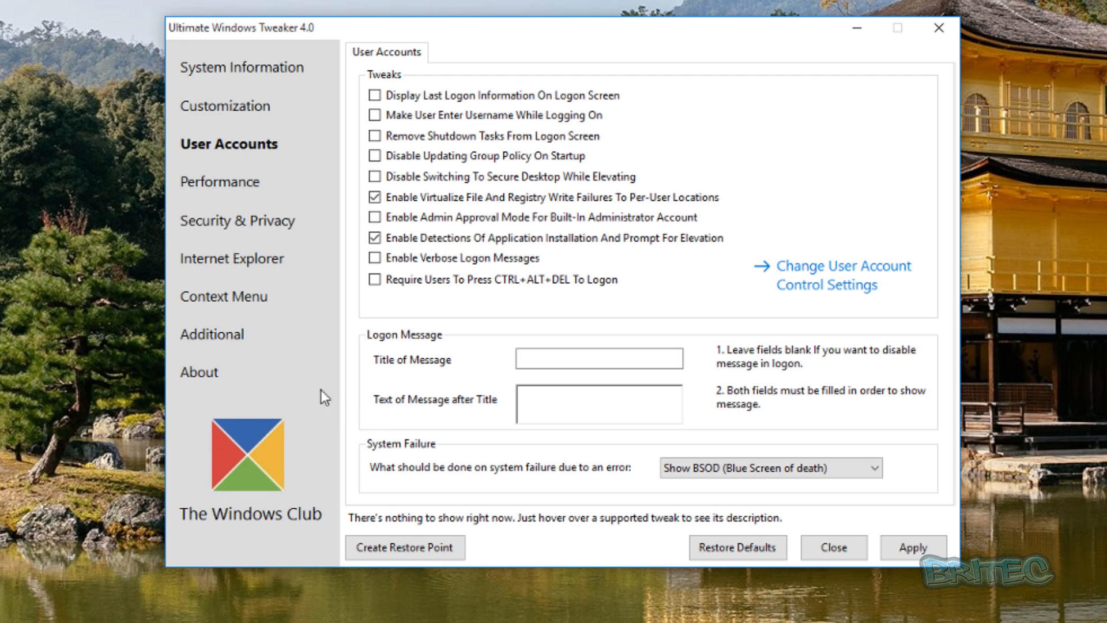
pyautogui.click(202, 185)
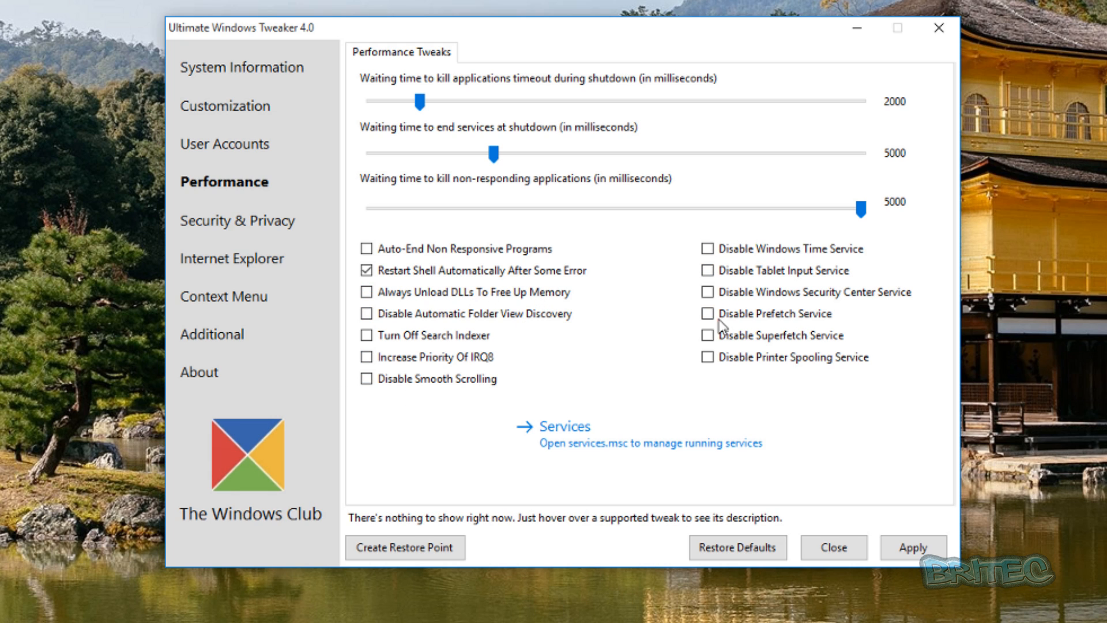
pyautogui.click(579, 436)
pyautogui.moveTo(340, 70); pyautogui.dragTo(488, 45)
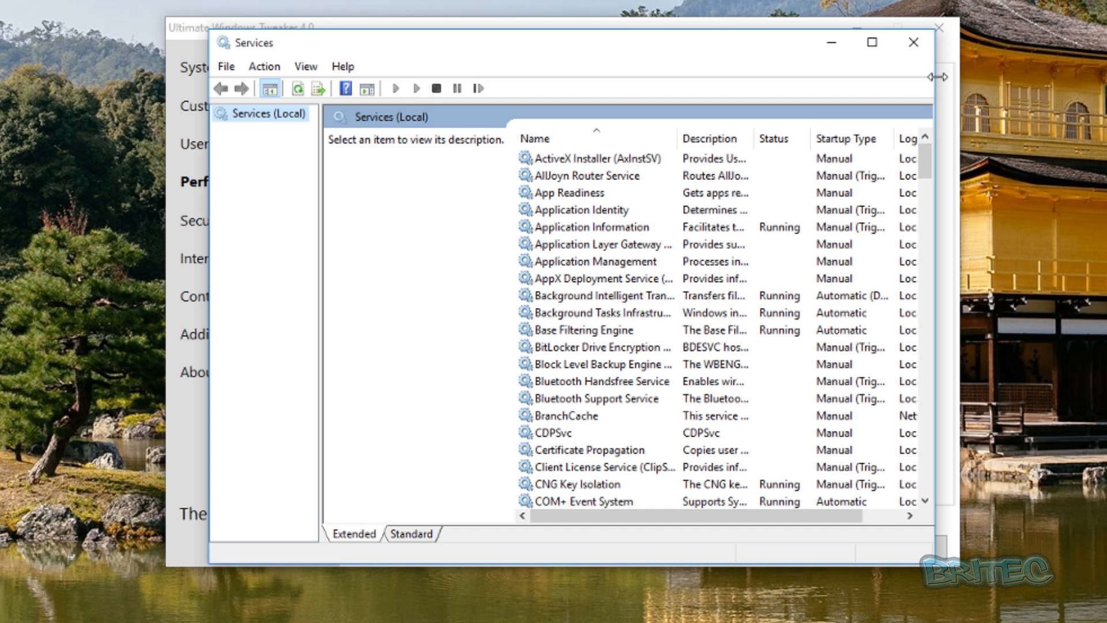
pyautogui.click(912, 43)
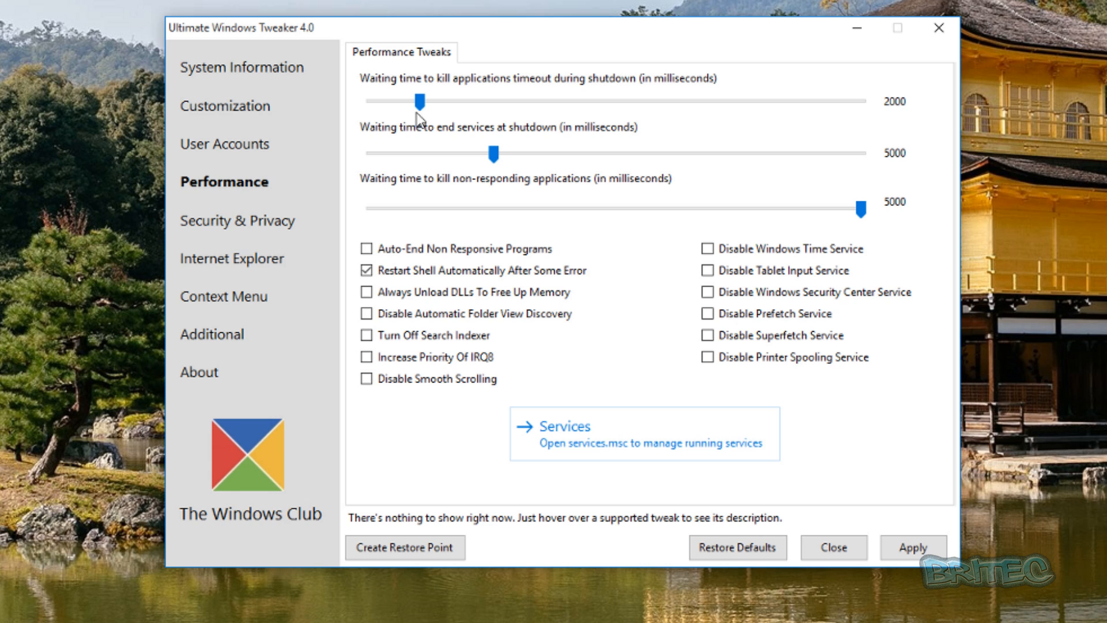
# Step: Adjust the shutdown application kill timeout slider, ending at 663 ms
pyautogui.moveTo(420, 102); pyautogui.dragTo(423, 111)
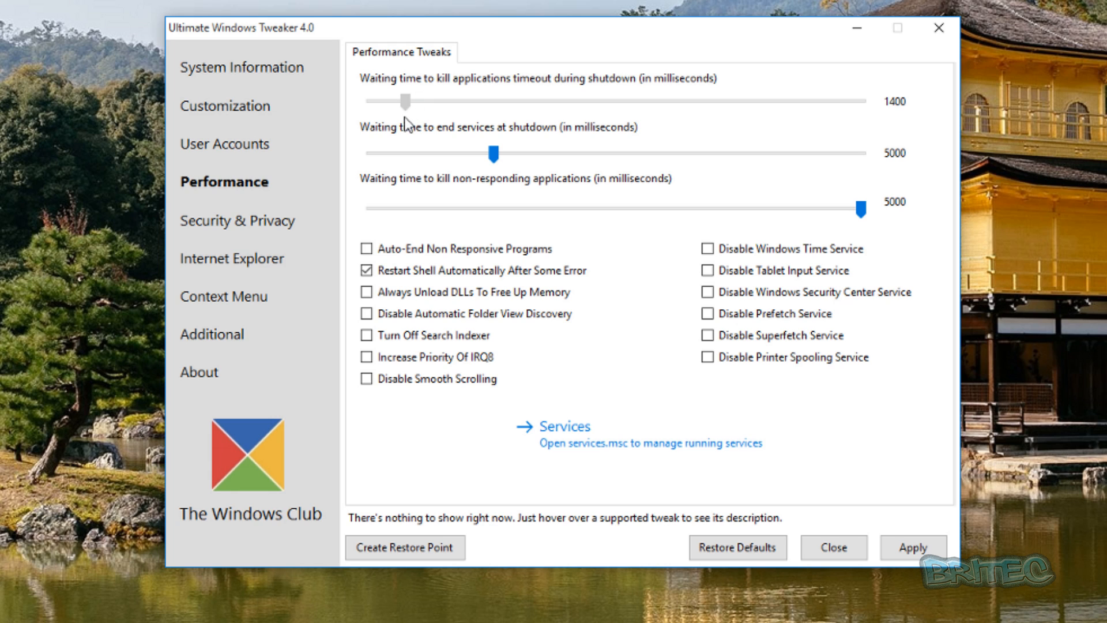
pyautogui.moveTo(405, 102); pyautogui.dragTo(412, 104)
pyautogui.moveTo(412, 105)
pyautogui.mouseDown()
pyautogui.moveTo(386, 109)
pyautogui.moveTo(413, 104)
pyautogui.mouseUp()
# Step: In Security & Privacy, tick and untick Disable Command Prompt, then go to the Privacy options
pyautogui.click(225, 223)
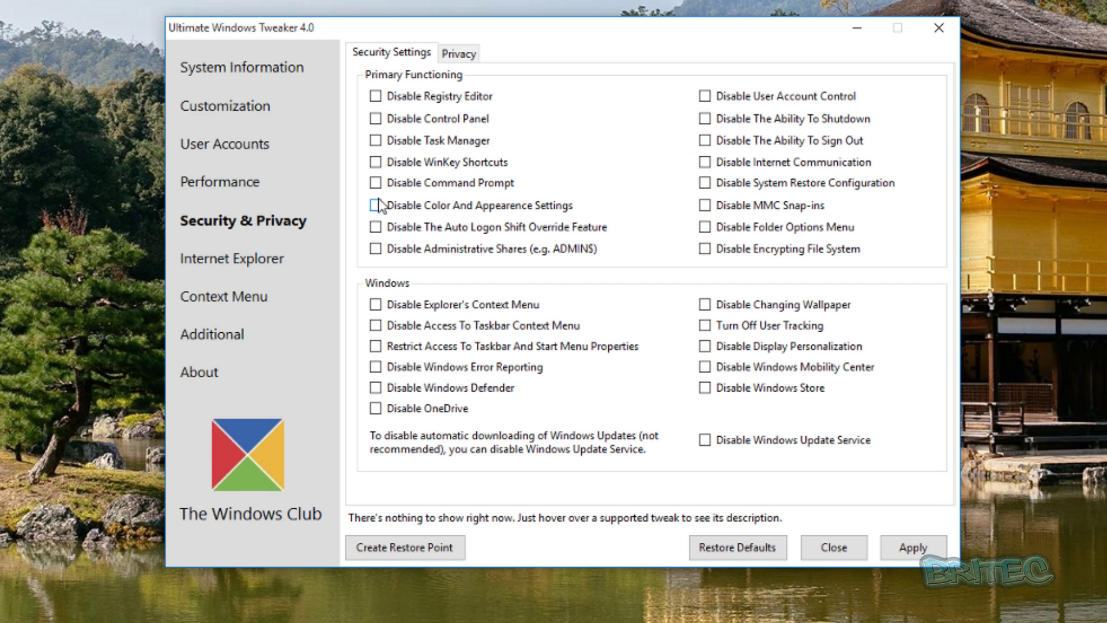
pyautogui.click(462, 199)
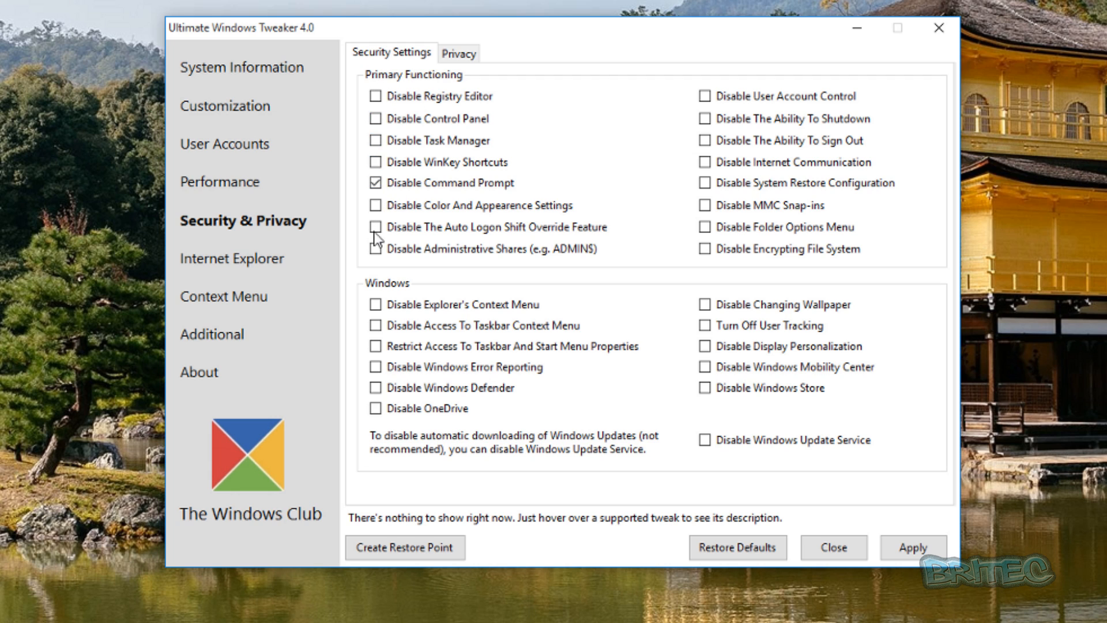
pyautogui.click(375, 183)
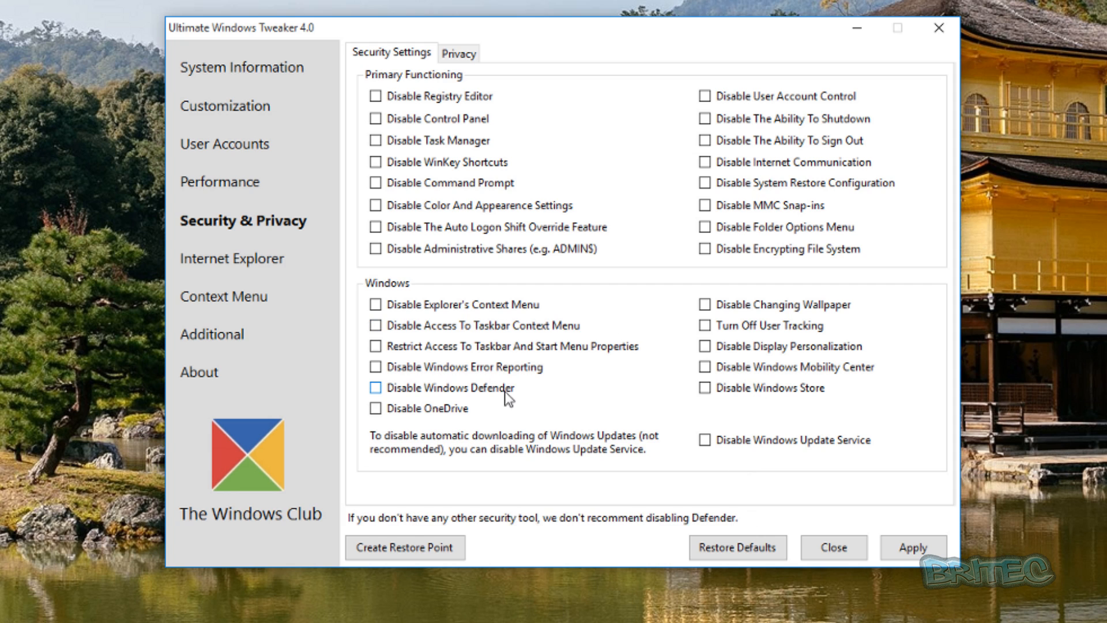
pyautogui.click(460, 55)
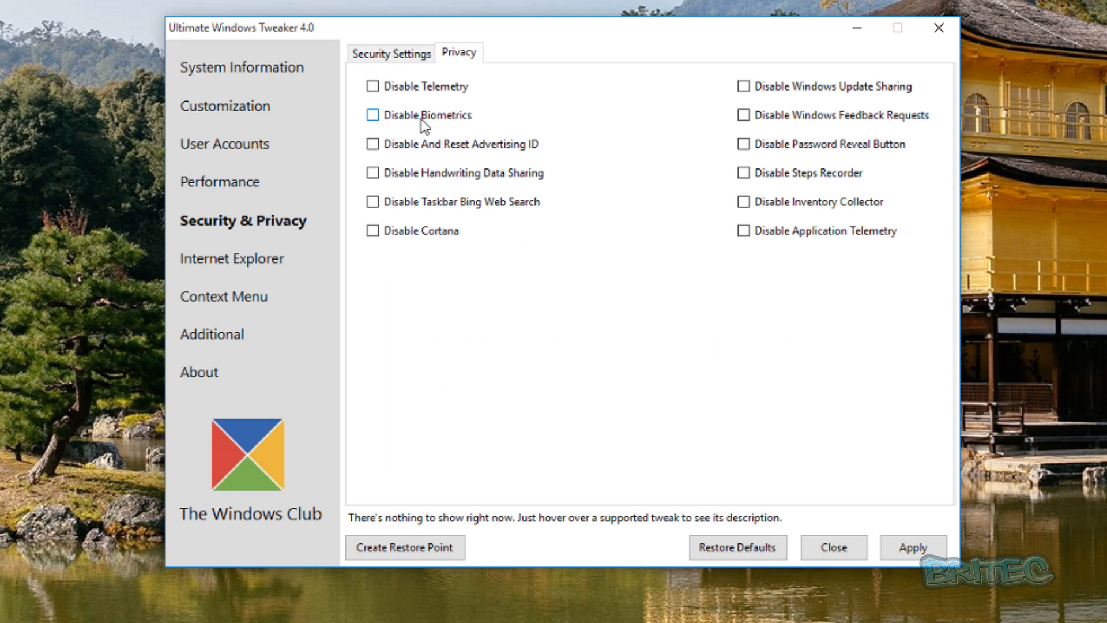
# Step: Tick Disable Telemetry and Disable Biometrics, then browse Internet Explorer and Context Menu tweaks
pyautogui.click(372, 86)
pyautogui.click(373, 115)
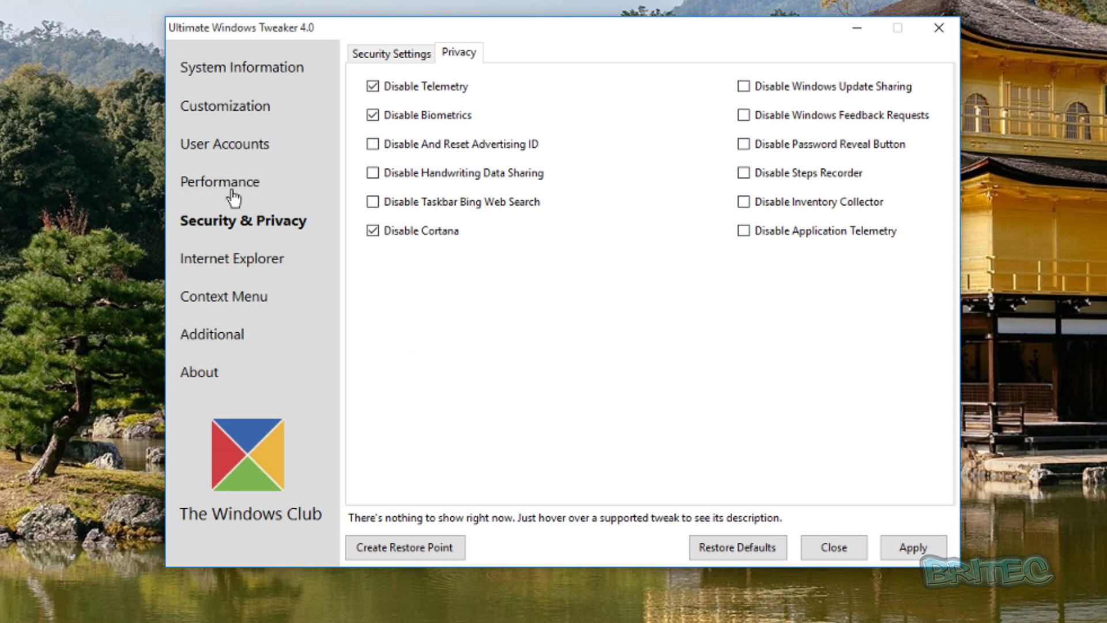
pyautogui.click(208, 259)
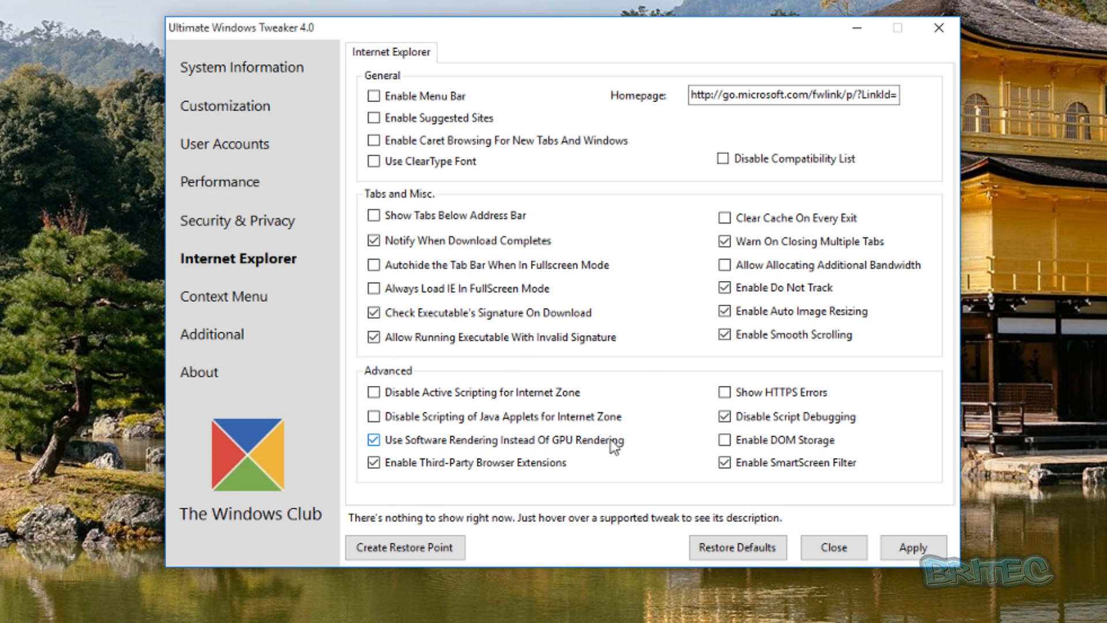
pyautogui.click(239, 301)
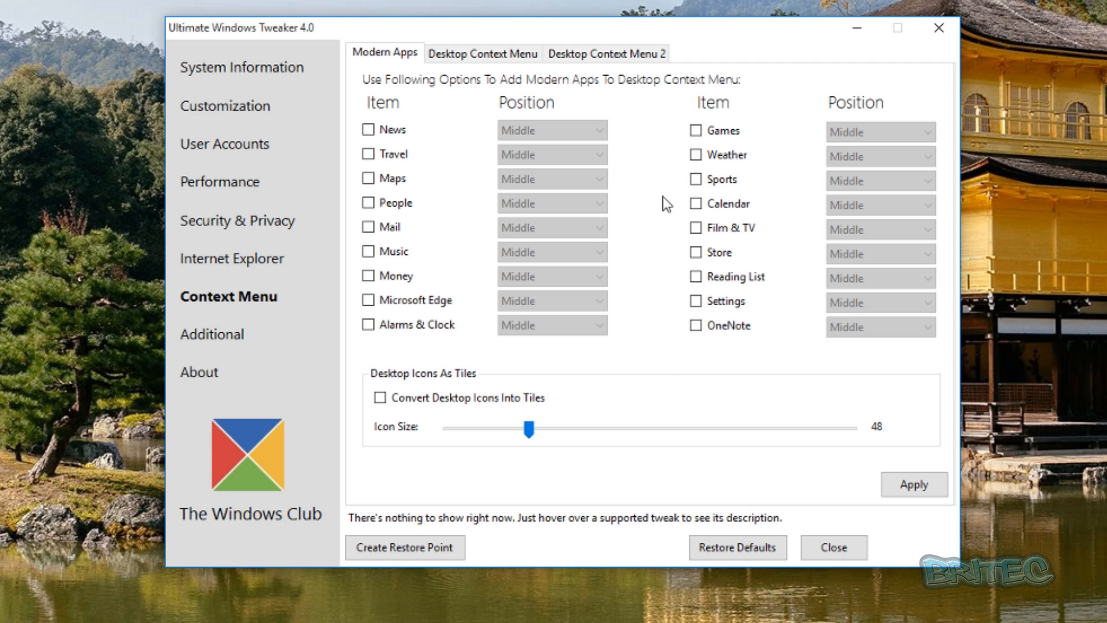
# Step: Add Create Restore Point to the desktop context menu at Middle position, then view Desktop Context Menu 2
pyautogui.click(483, 52)
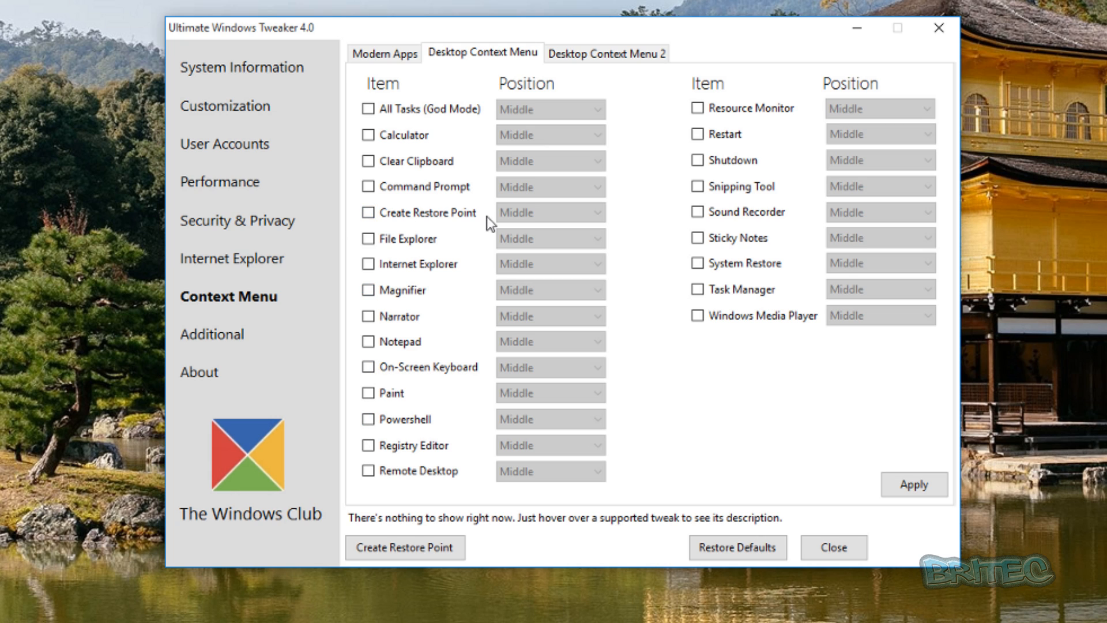
pyautogui.click(369, 213)
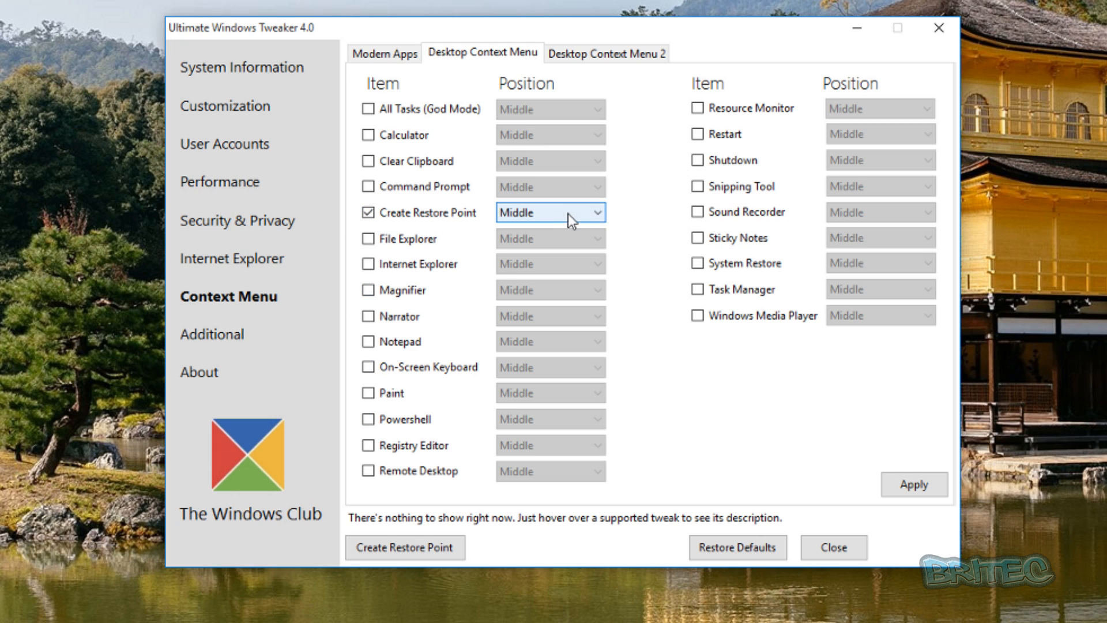
pyautogui.click(585, 214)
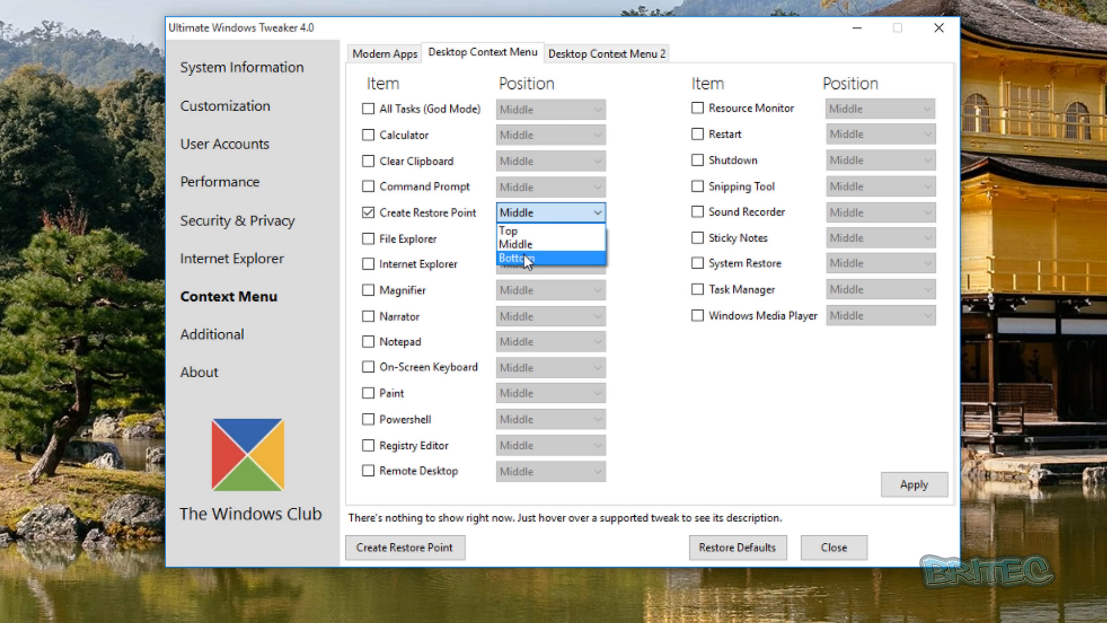
pyautogui.click(374, 217)
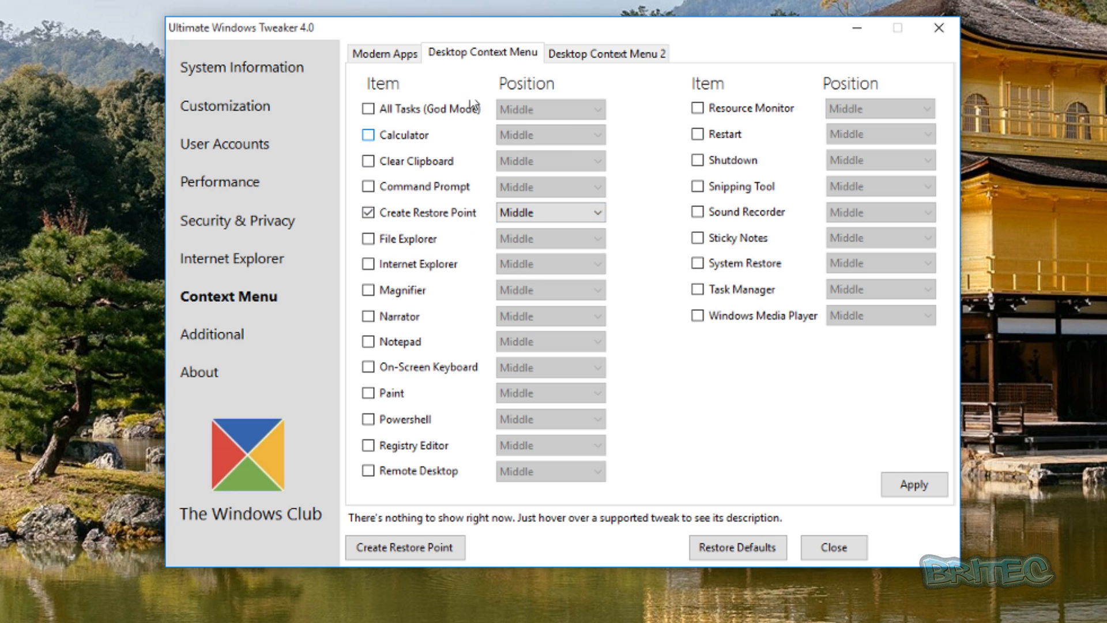
pyautogui.click(608, 53)
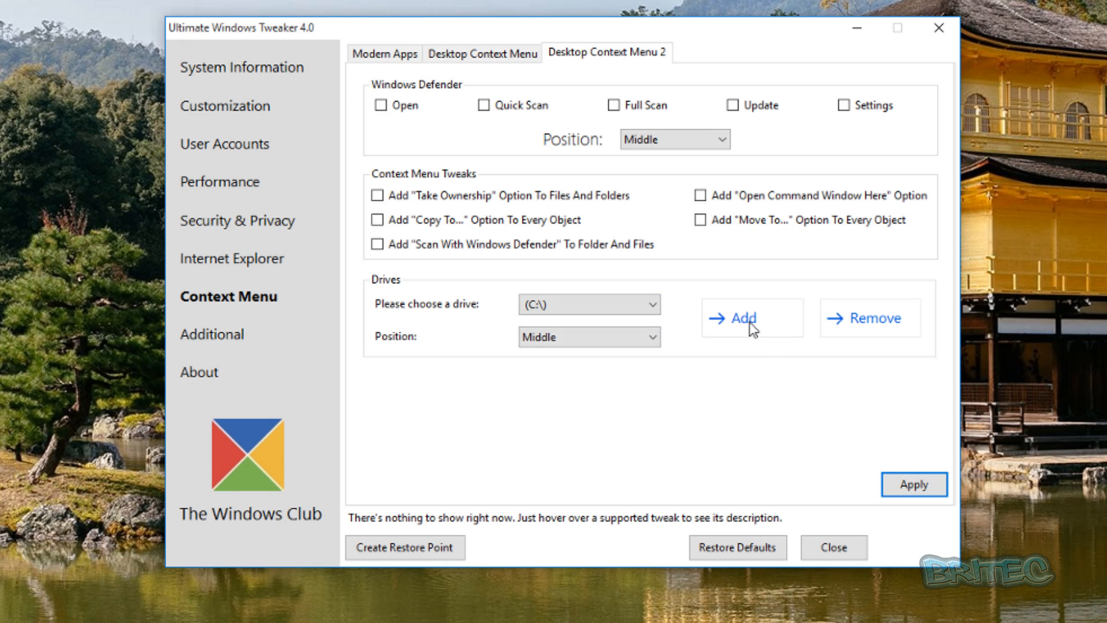
# Step: Show the Additional tweaks page with autoplay, taskbar, network and startup options
pyautogui.click(208, 336)
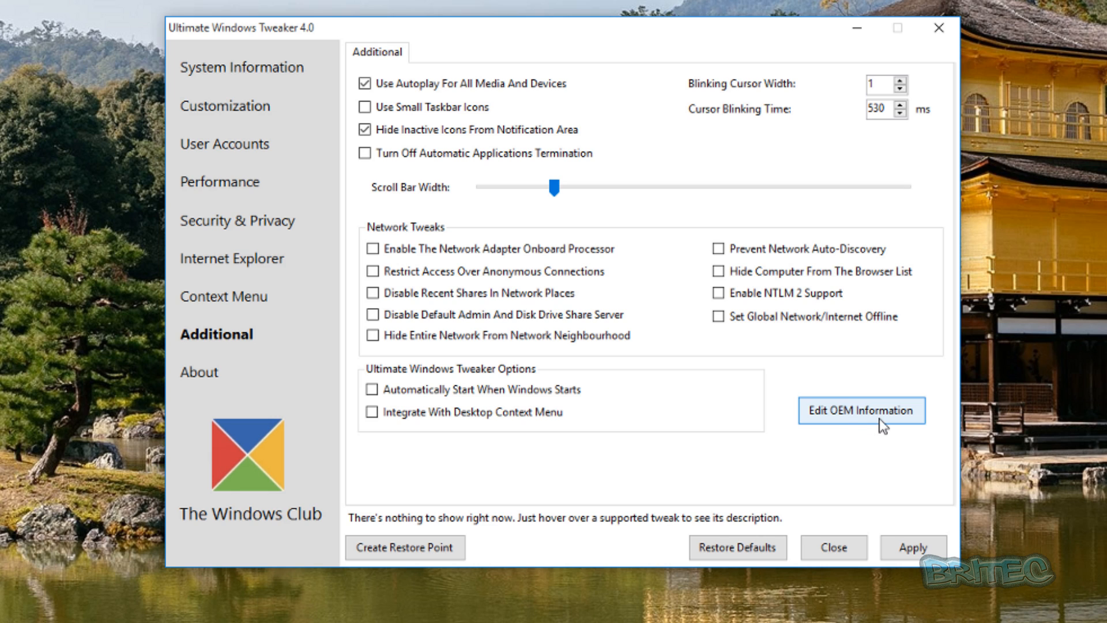
# Step: Review the empty OEM Information dialog without saving, then show the About page with the license agreement
pyautogui.click(844, 414)
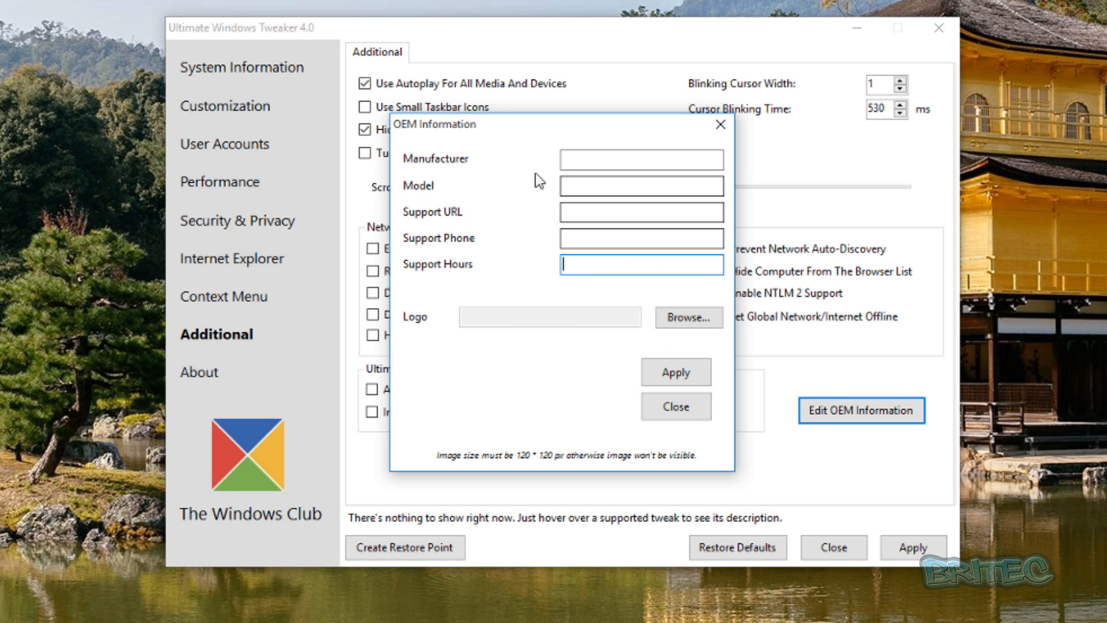
pyautogui.click(720, 124)
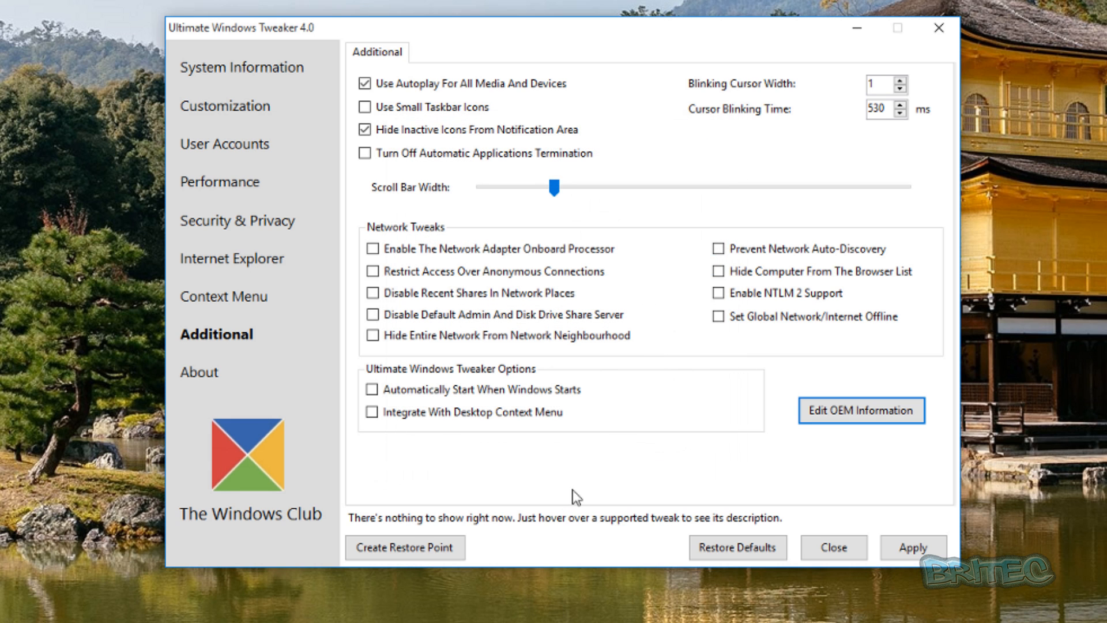
pyautogui.click(199, 372)
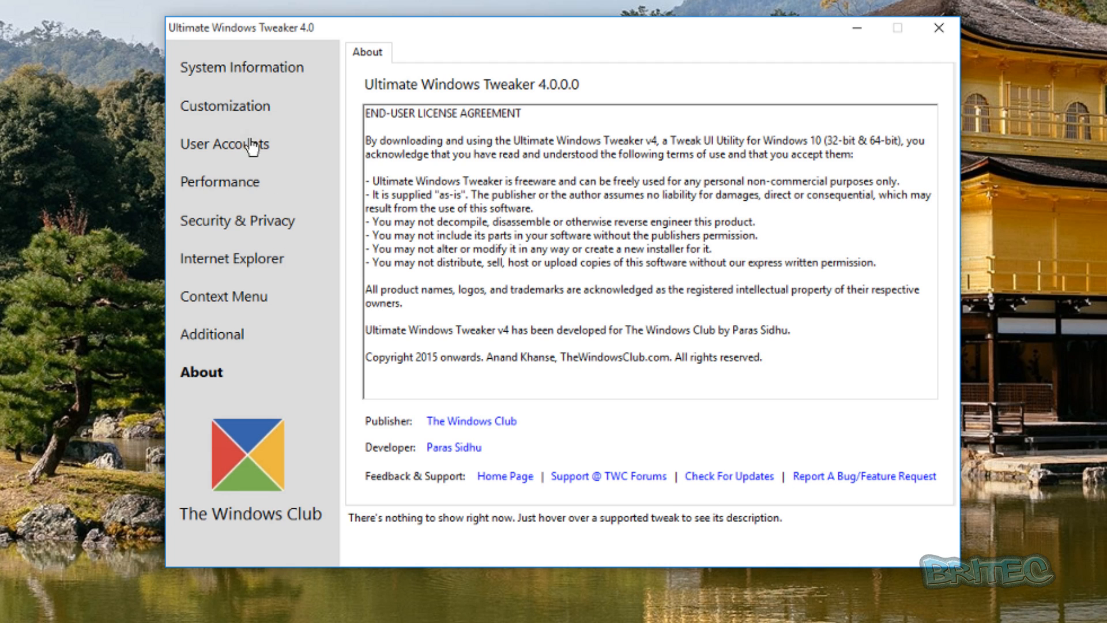
# Step: Return to the System Information overview, then close the tweaker to the desktop with the Britec banner
pyautogui.click(264, 70)
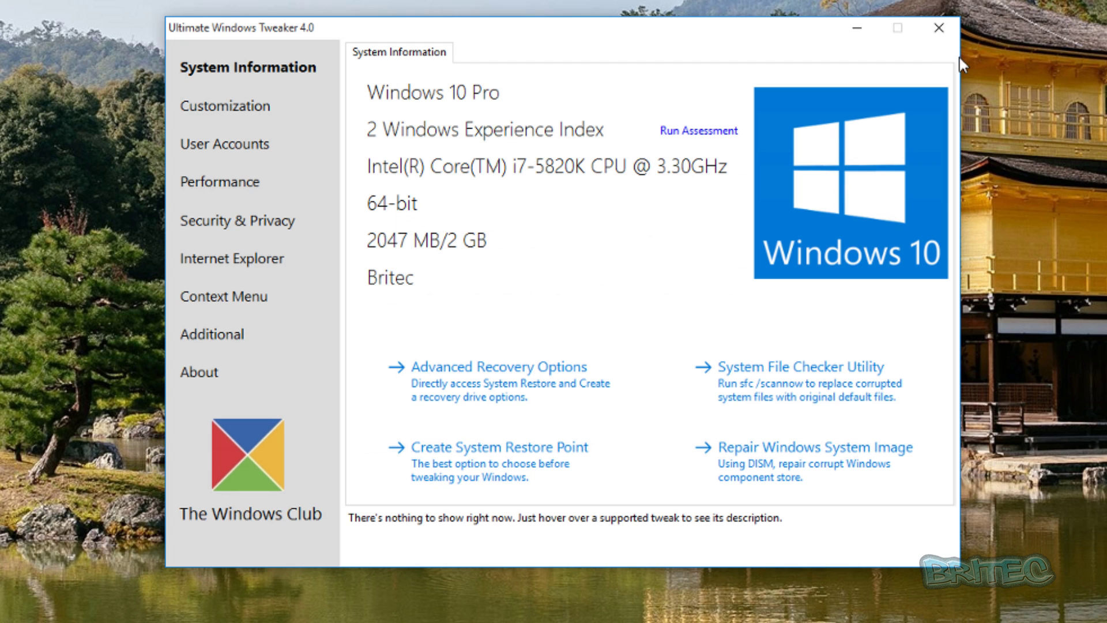
pyautogui.click(940, 29)
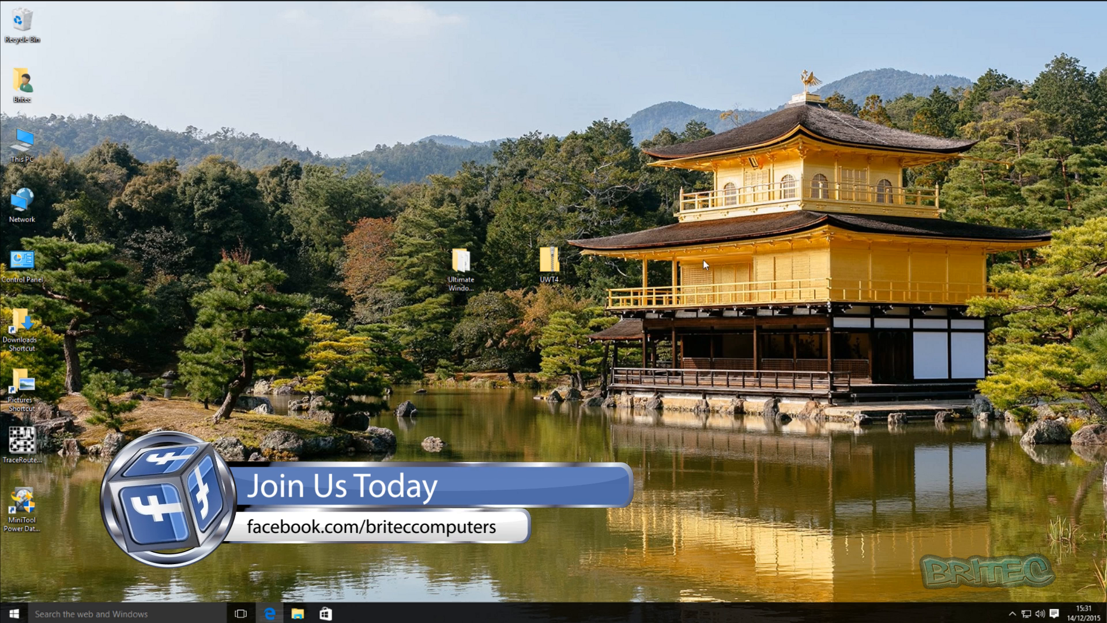
pyautogui.click(461, 269)
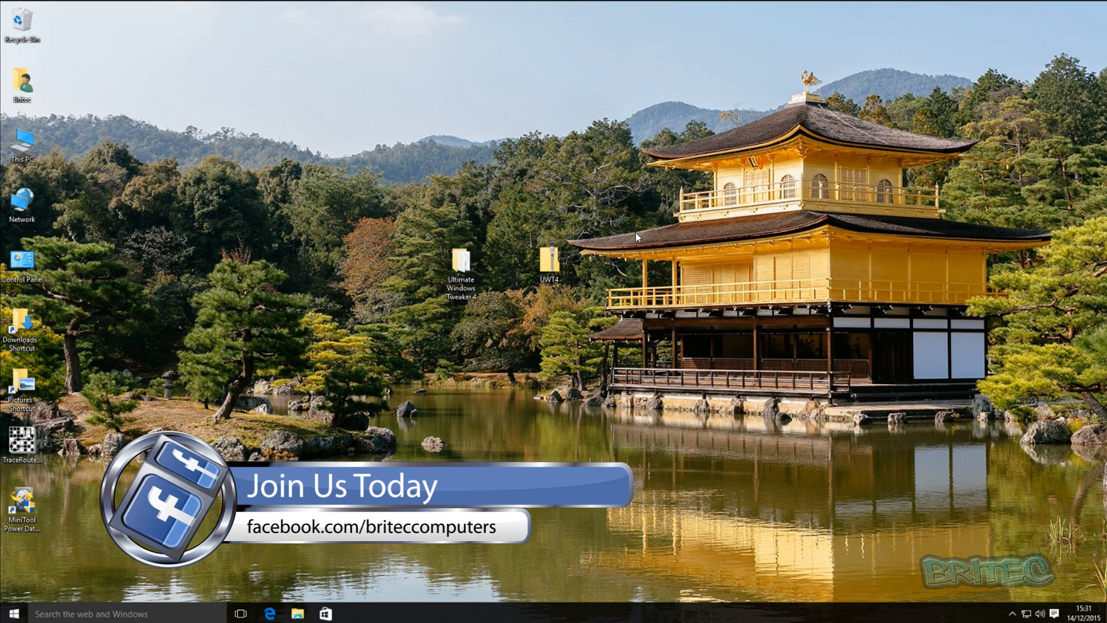